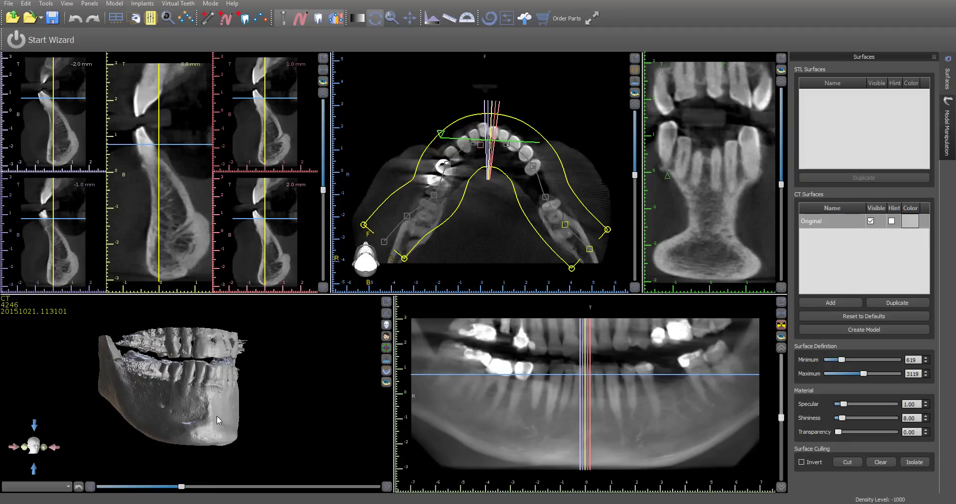
Raise the CT surface density range from 619–3119 to 679–3179, rotating the jaw to check it
{"action": "left_click_drag", "start_coordinate": [216, 415], "coordinate": [199, 424]}
{"action": "left_click_drag", "start_coordinate": [182, 490], "coordinate": [184, 489]}
{"action": "mouse_move", "coordinate": [217, 423]}
{"action": "left_mouse_down"}
{"action": "mouse_move", "coordinate": [170, 408]}
{"action": "mouse_move", "coordinate": [183, 409]}
{"action": "left_mouse_up"}
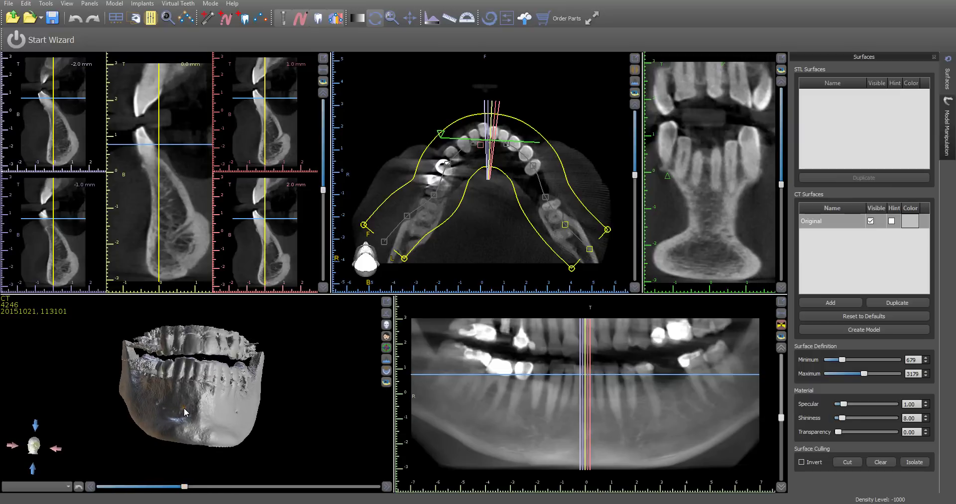
Isolate the mandible so the 3D surface keeps only the lower jaw, then inspect it obliquely
{"action": "left_click", "coordinate": [914, 463]}
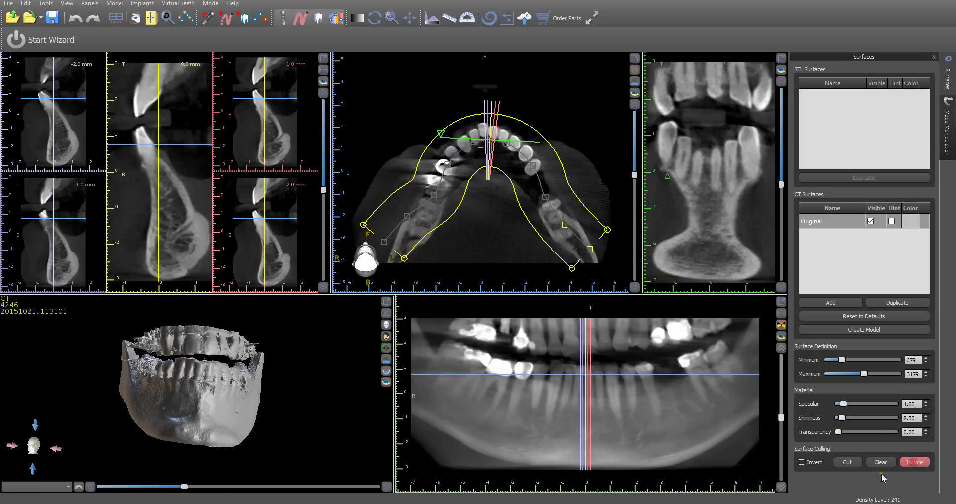
{"action": "left_click", "coordinate": [219, 408]}
{"action": "left_click_drag", "start_coordinate": [249, 454], "coordinate": [185, 440]}
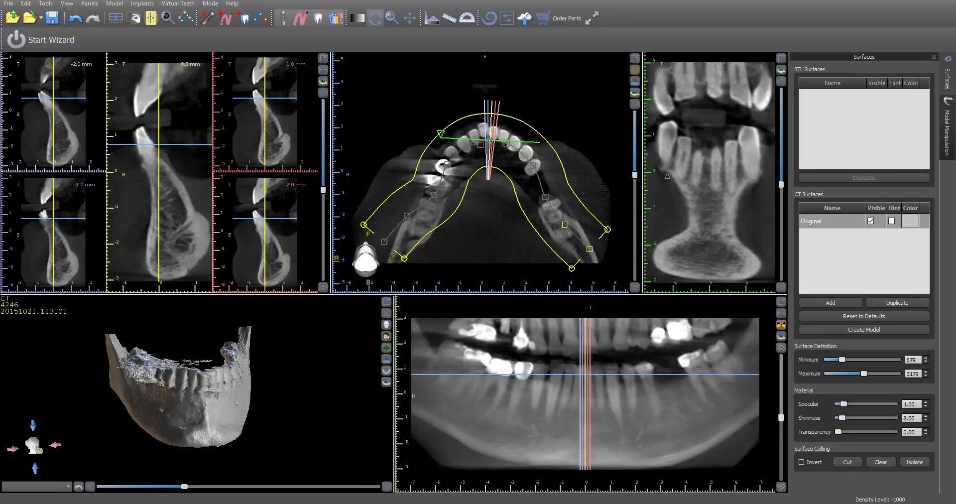
{"action": "left_click", "coordinate": [9, 3]}
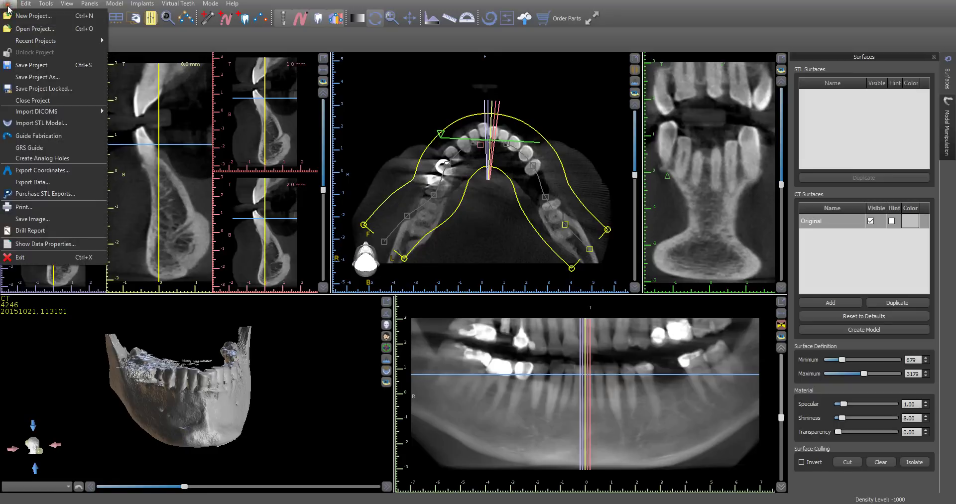
Import 'Optical Scan of Edentulous site.stl' from the Tooth matching problem files folder
{"action": "left_click", "coordinate": [22, 124]}
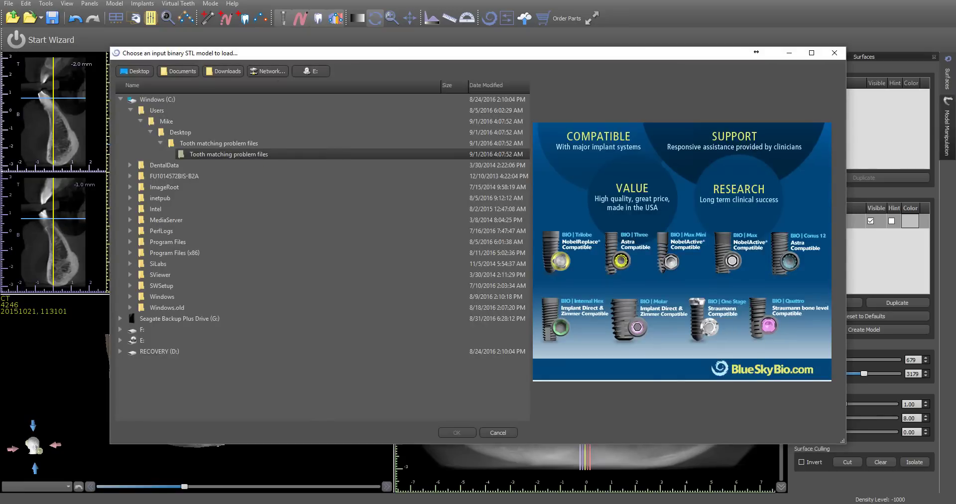
{"action": "left_click", "coordinate": [279, 285]}
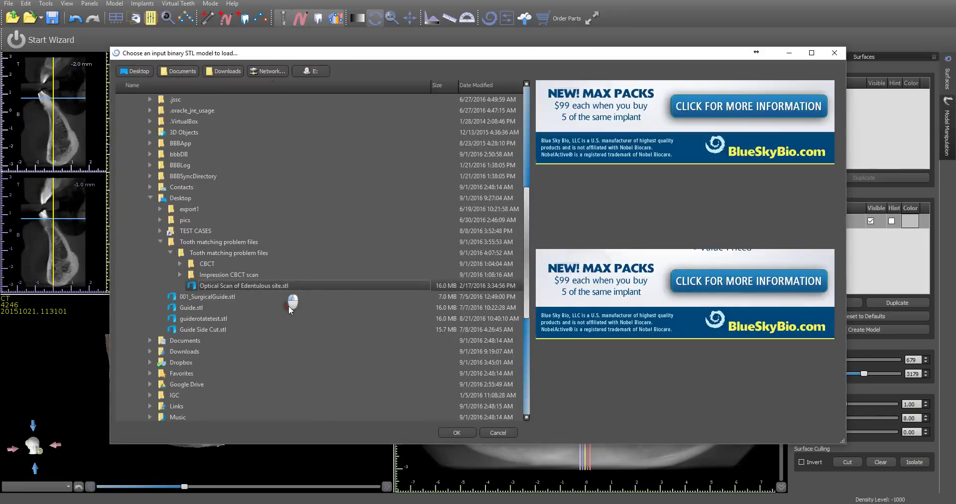
{"action": "left_click", "coordinate": [454, 433]}
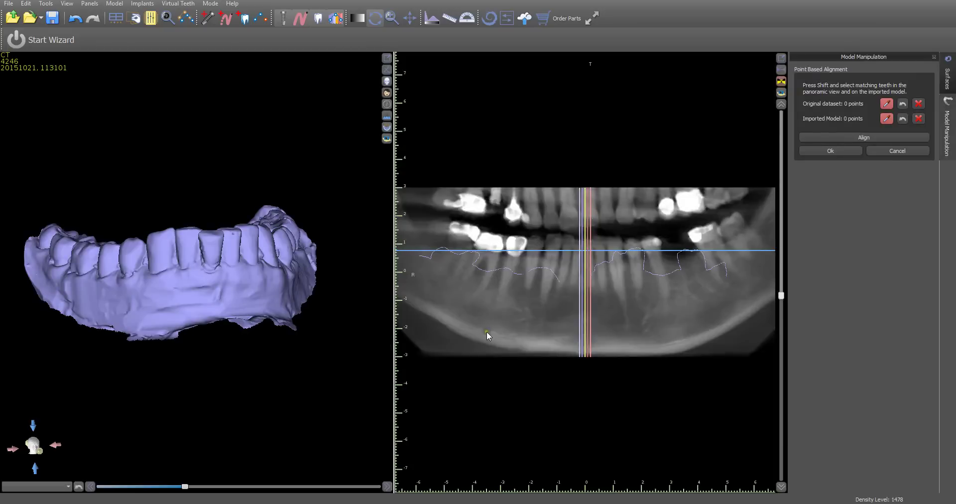
{"action": "left_click_drag", "start_coordinate": [186, 309], "coordinate": [148, 283]}
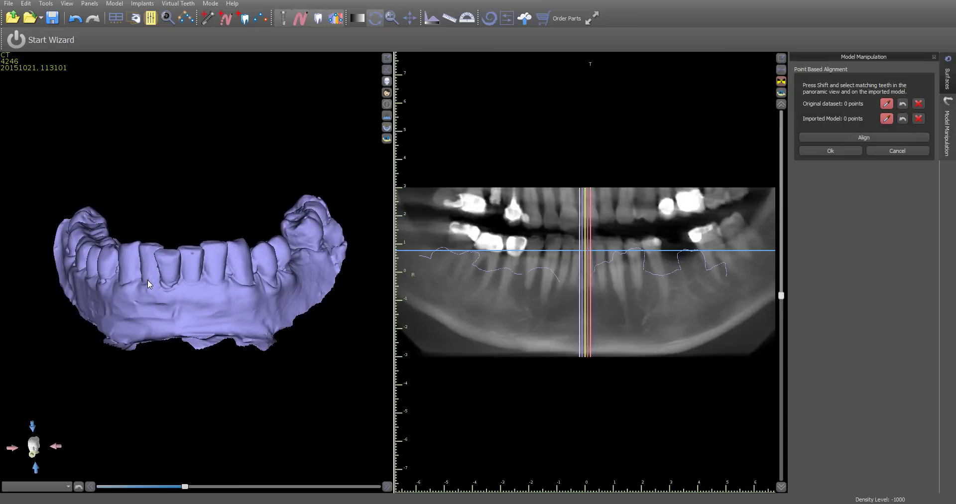
{"action": "left_click_drag", "start_coordinate": [171, 297], "coordinate": [228, 311]}
{"action": "left_click_drag", "start_coordinate": [118, 305], "coordinate": [52, 285]}
{"action": "left_click_drag", "start_coordinate": [241, 279], "coordinate": [76, 283]}
{"action": "left_click_drag", "start_coordinate": [303, 269], "coordinate": [277, 309]}
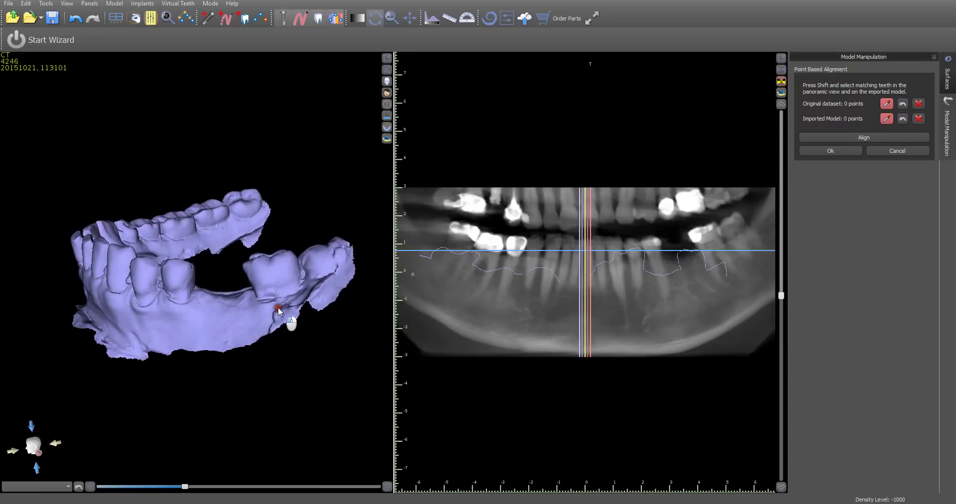
Mark two tooth points on the scan and four matching teeth on the panoramic image
{"action": "left_click", "coordinate": [320, 261], "text": "shift"}
{"action": "left_click", "coordinate": [274, 269], "text": "shift"}
{"action": "left_click", "coordinate": [731, 225], "text": "shift"}
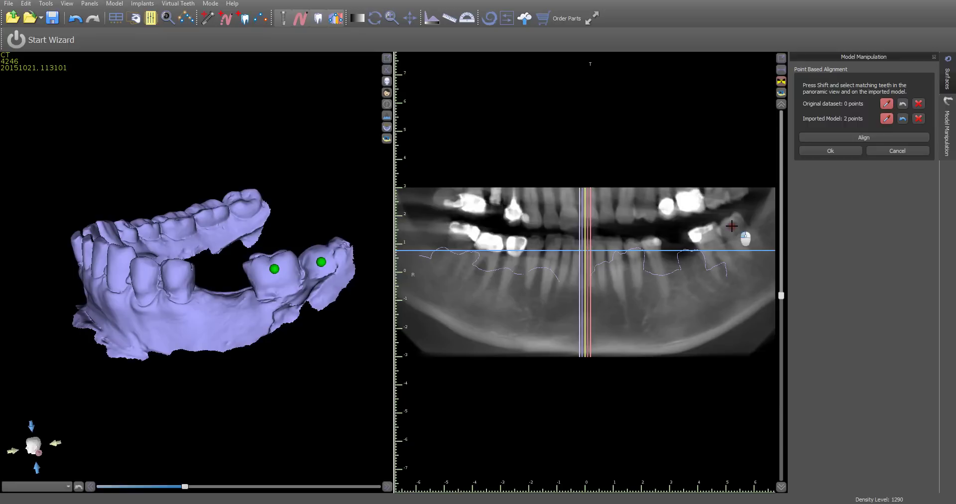
{"action": "left_click", "coordinate": [709, 240], "text": "shift"}
{"action": "left_click", "coordinate": [651, 245], "text": "shift"}
{"action": "left_click", "coordinate": [613, 248], "text": "shift"}
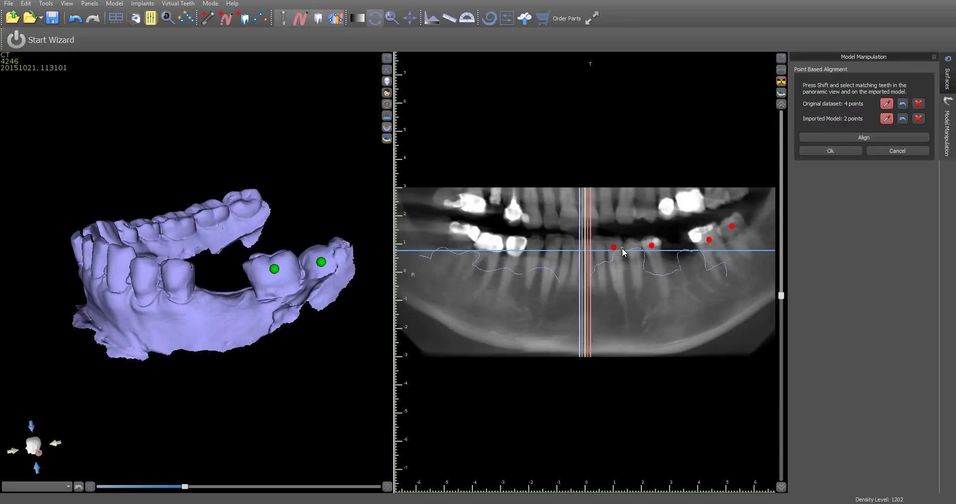
Add four more scan tooth points around the front teeth and two matching panoramic points
{"action": "left_click_drag", "start_coordinate": [176, 251], "coordinate": [198, 314]}
{"action": "left_click", "coordinate": [207, 265], "text": "shift"}
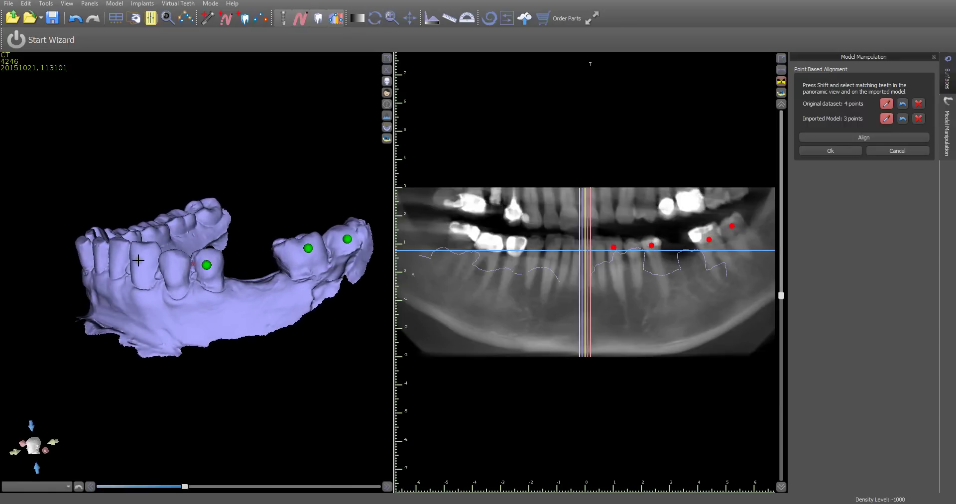
{"action": "left_click", "coordinate": [141, 258], "text": "shift"}
{"action": "left_click_drag", "start_coordinate": [140, 258], "coordinate": [230, 302]}
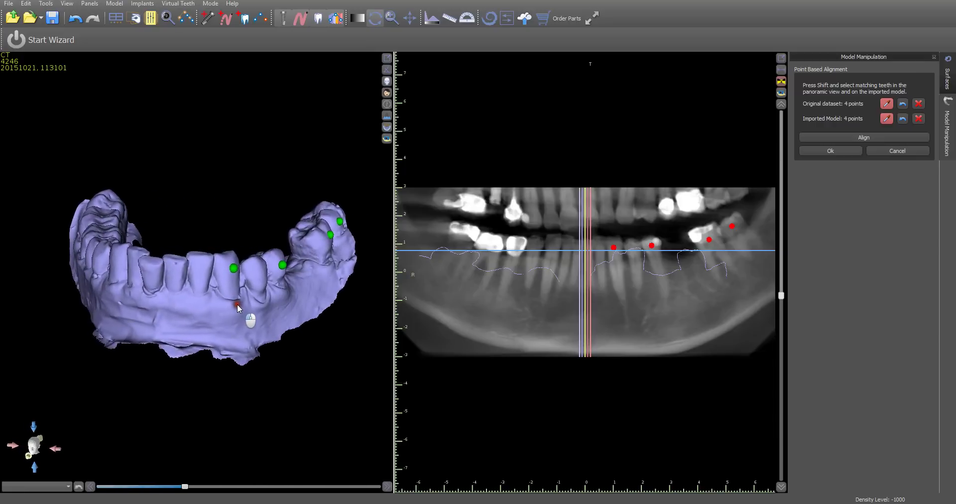
{"action": "left_click", "coordinate": [174, 268], "text": "shift"}
{"action": "left_click_drag", "start_coordinate": [142, 304], "coordinate": [227, 321]}
{"action": "left_click", "coordinate": [193, 274], "text": "shift"}
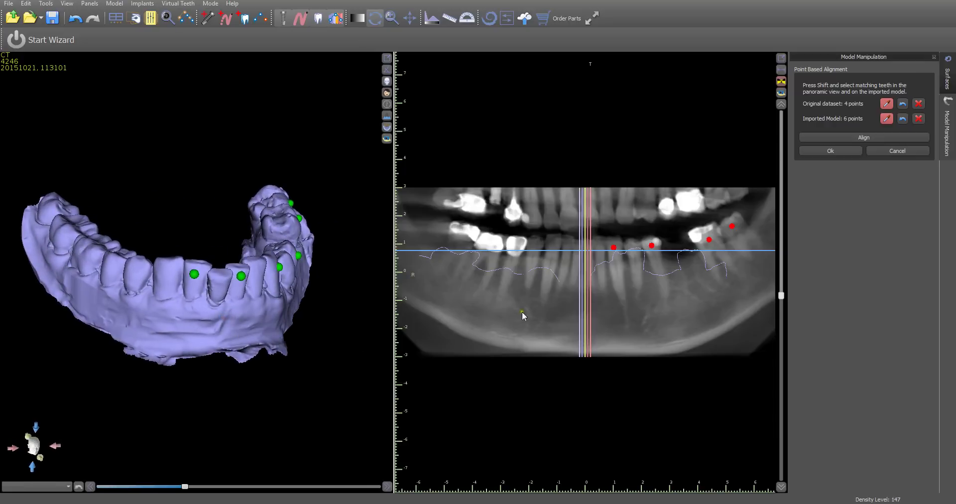
{"action": "left_click", "coordinate": [588, 247], "text": "shift"}
{"action": "left_click", "coordinate": [567, 245], "text": "shift"}
Place the remaining left and back tooth points and their panoramic match, reaching nine points each
{"action": "left_click_drag", "start_coordinate": [165, 323], "coordinate": [176, 294]}
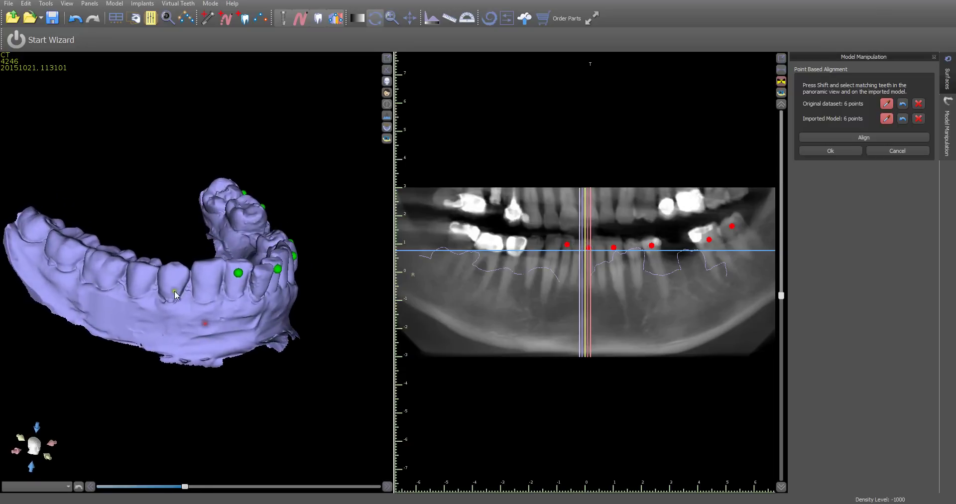
{"action": "left_click", "coordinate": [172, 280], "text": "shift"}
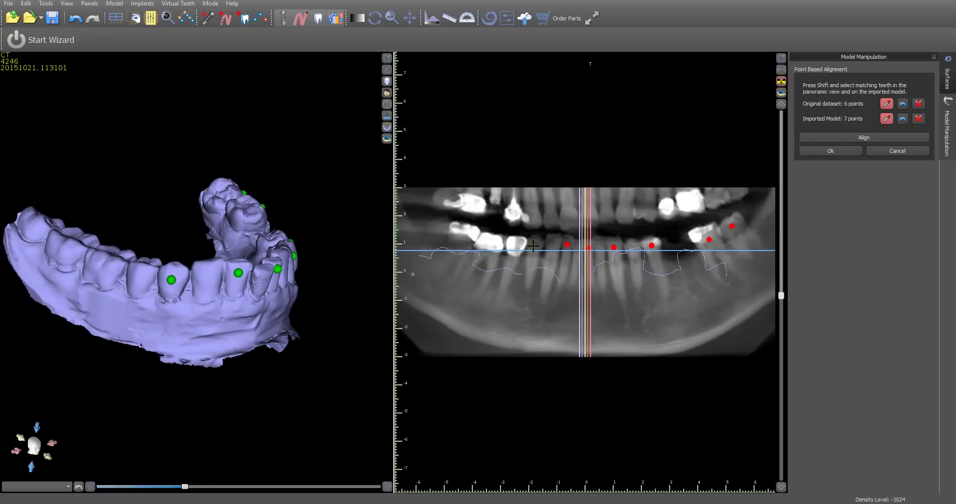
{"action": "left_click", "coordinate": [489, 244], "text": "shift"}
{"action": "left_click_drag", "start_coordinate": [116, 321], "coordinate": [202, 324]}
{"action": "left_click", "coordinate": [154, 280], "text": "shift"}
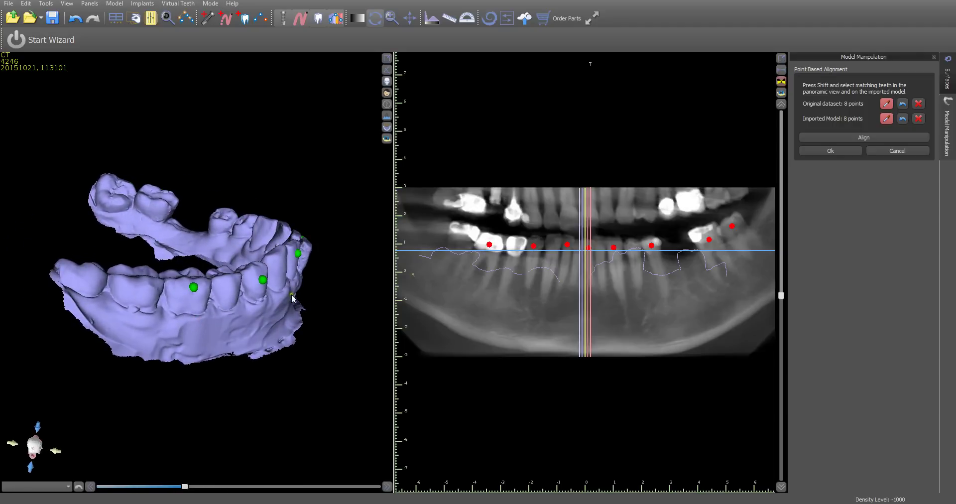
{"action": "left_click", "coordinate": [85, 275], "text": "shift"}
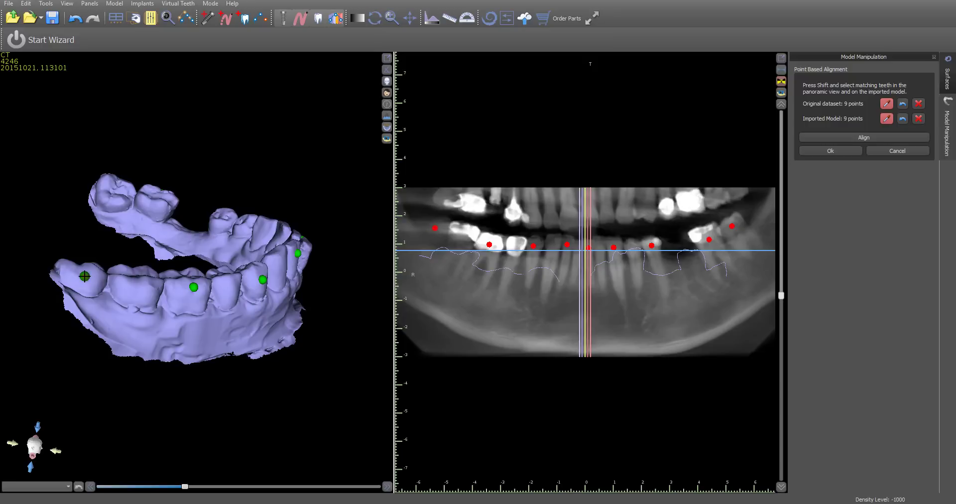
Apply the nine-point matching-teeth alignment, check the fit in 3D, and confirm it
{"action": "left_click", "coordinate": [859, 137]}
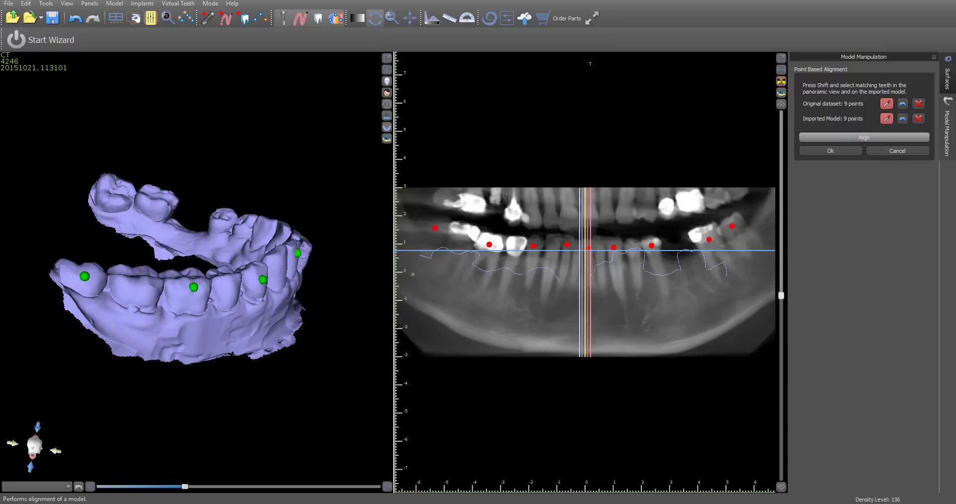
{"action": "left_click_drag", "start_coordinate": [157, 331], "coordinate": [102, 316]}
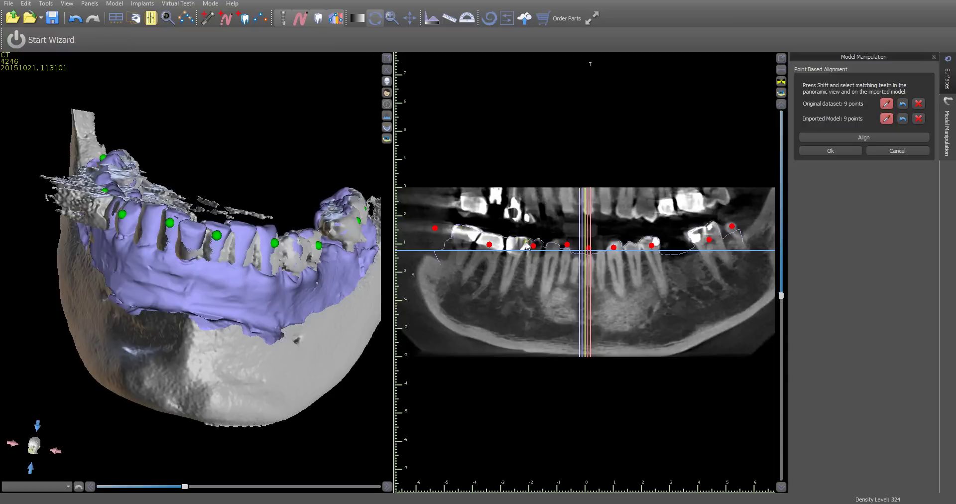
{"action": "left_click_drag", "start_coordinate": [349, 333], "coordinate": [335, 285]}
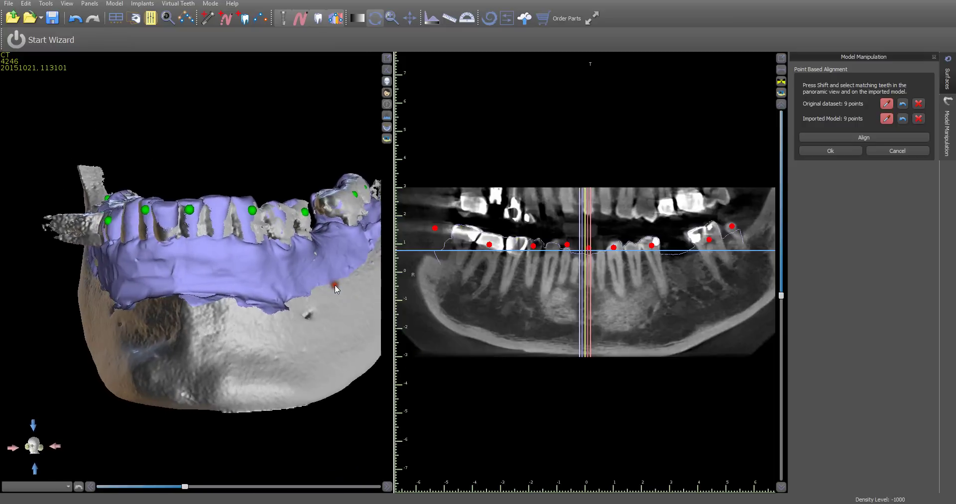
{"action": "left_click", "coordinate": [811, 151]}
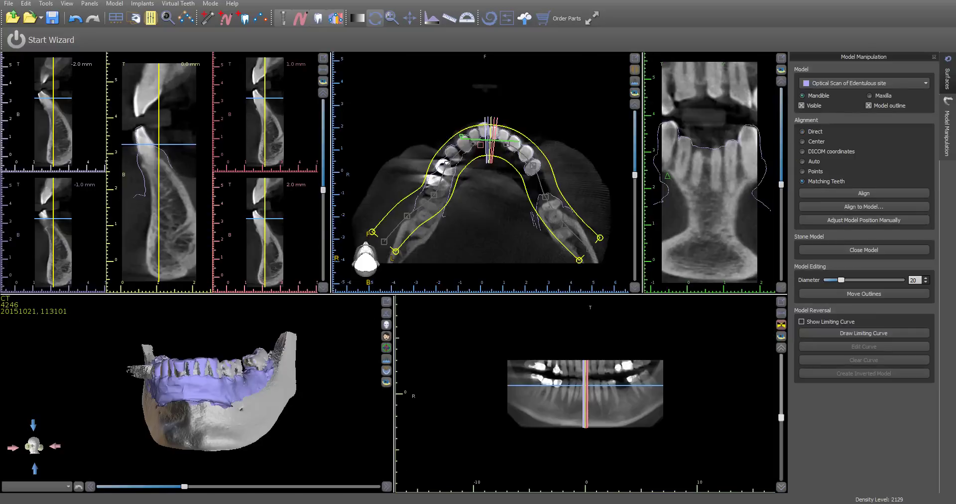
Step the cross-sections along the arch from the start to the 11–15 mm slices
{"action": "left_click_drag", "start_coordinate": [108, 426], "coordinate": [196, 437]}
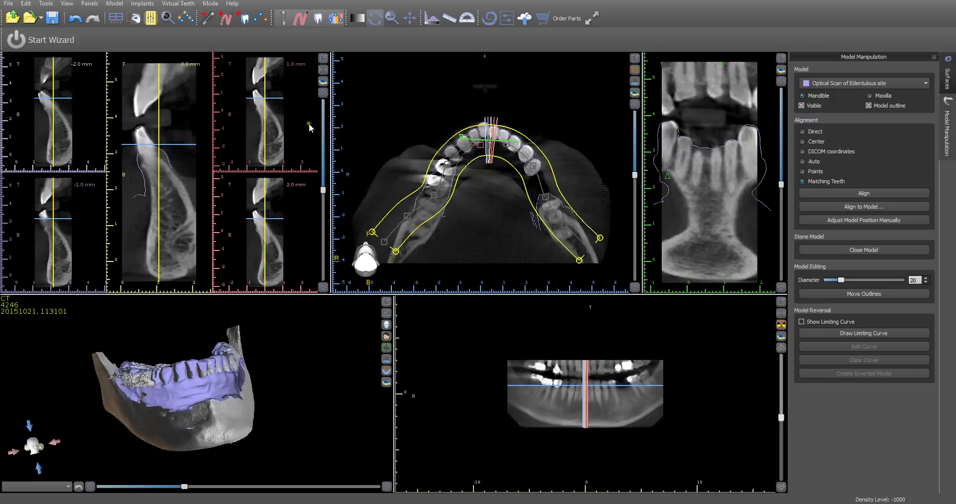
{"action": "left_click", "coordinate": [323, 93]}
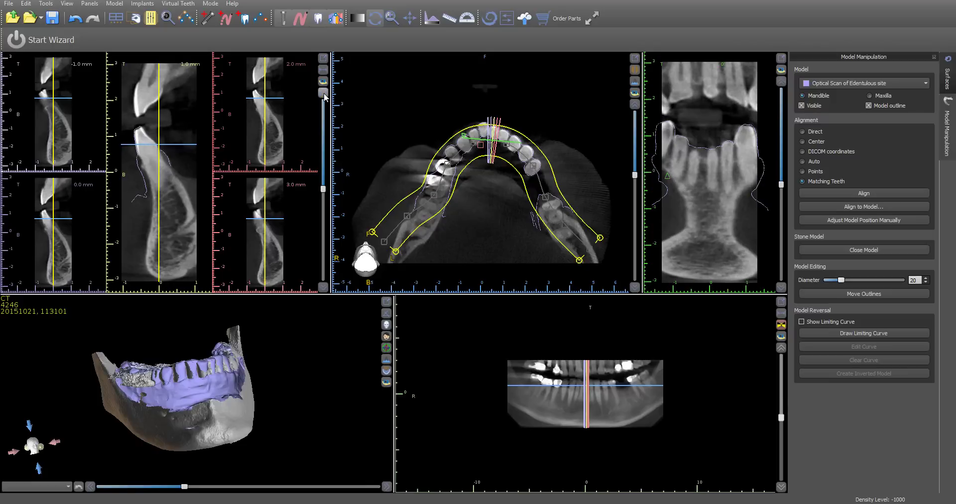
{"action": "left_click", "coordinate": [324, 94]}
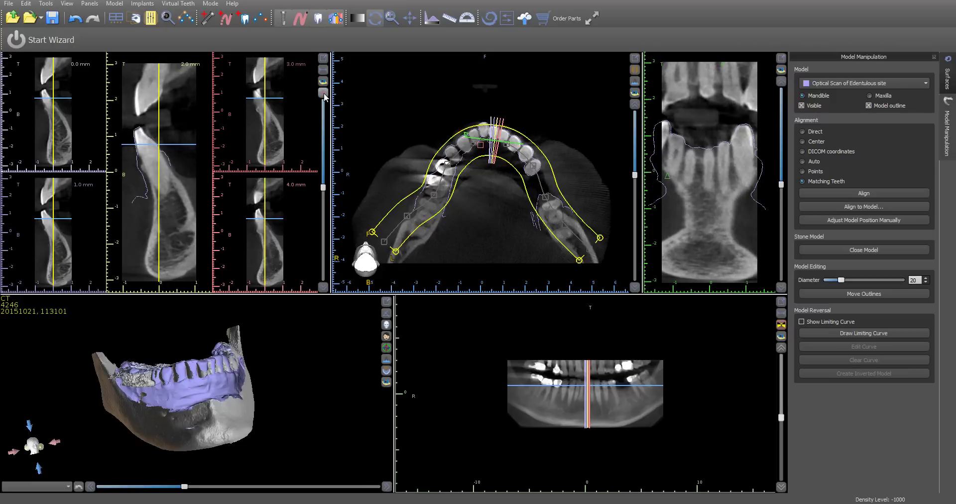
{"action": "left_click", "coordinate": [323, 93]}
{"action": "left_click", "coordinate": [323, 93]}
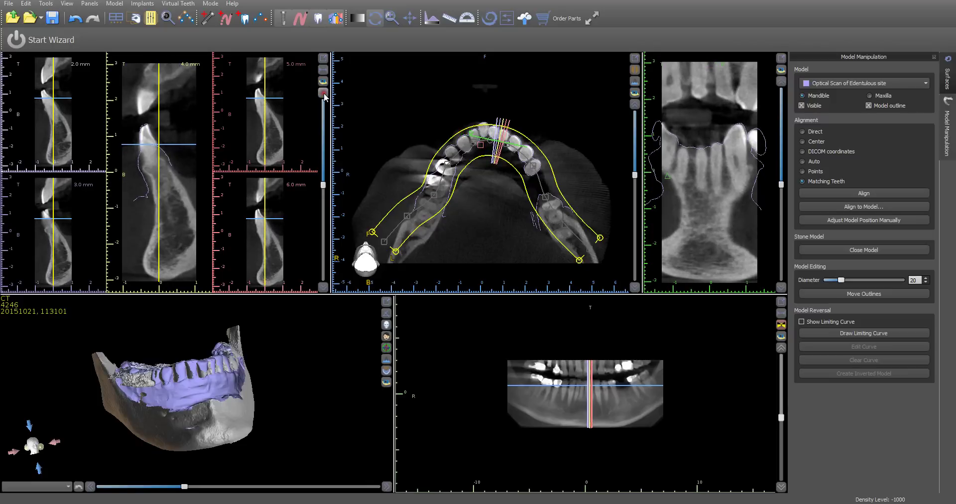
{"action": "left_click", "coordinate": [323, 93]}
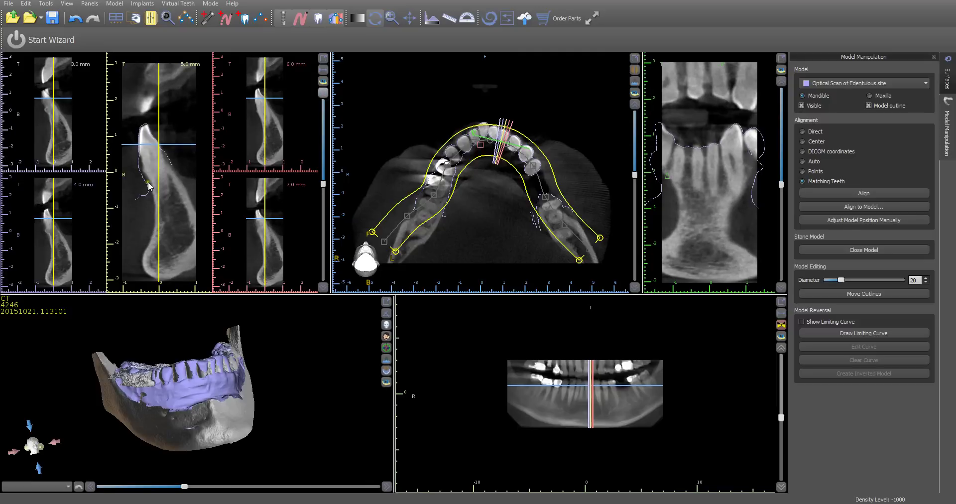
{"action": "scroll", "coordinate": [147, 169], "scroll_direction": "down", "scroll_amount": 1}
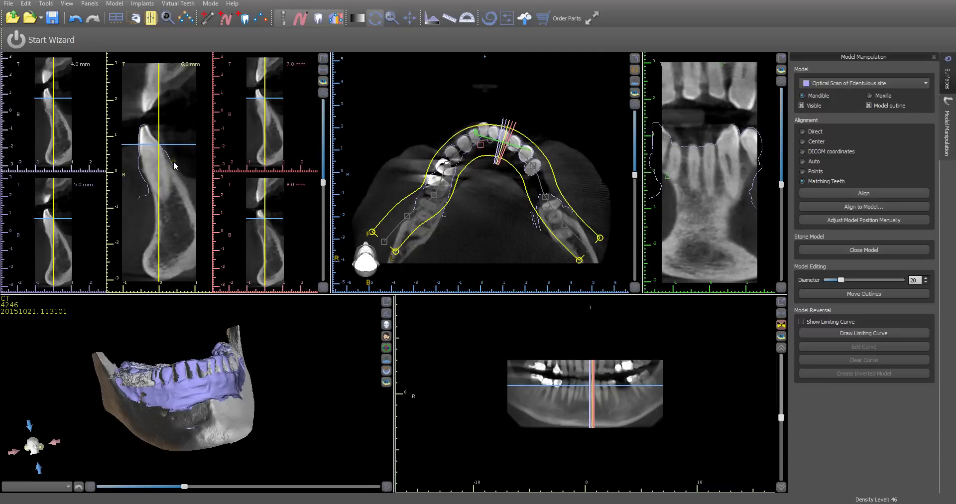
{"action": "left_click", "coordinate": [323, 93]}
{"action": "left_click", "coordinate": [324, 93]}
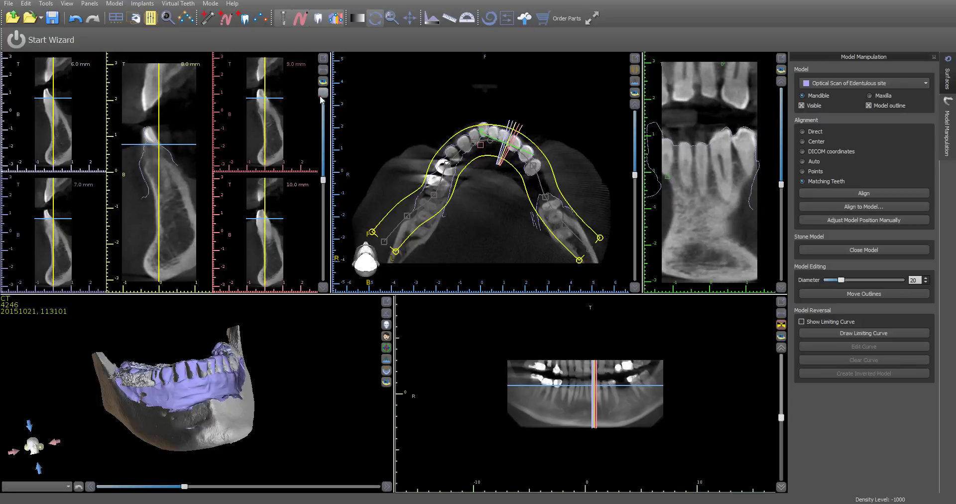
{"action": "left_click", "coordinate": [323, 93]}
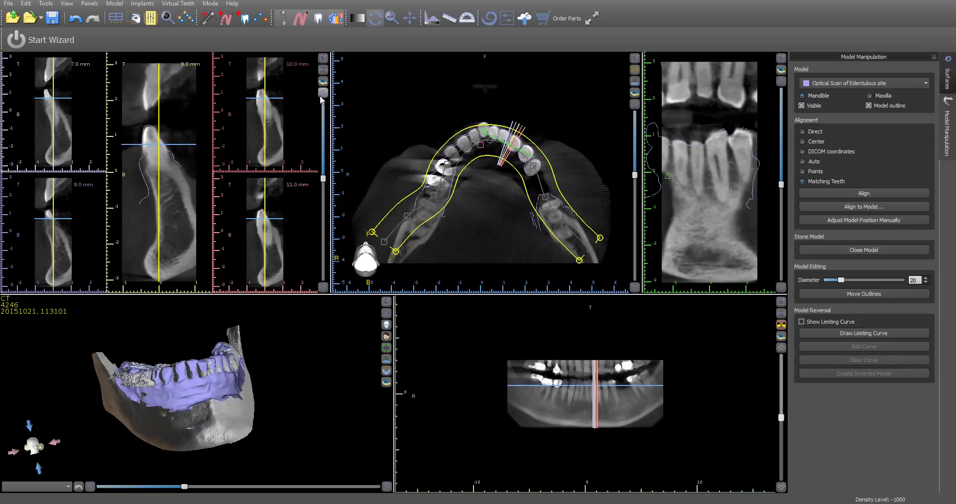
{"action": "left_click", "coordinate": [323, 94]}
{"action": "left_click", "coordinate": [323, 93]}
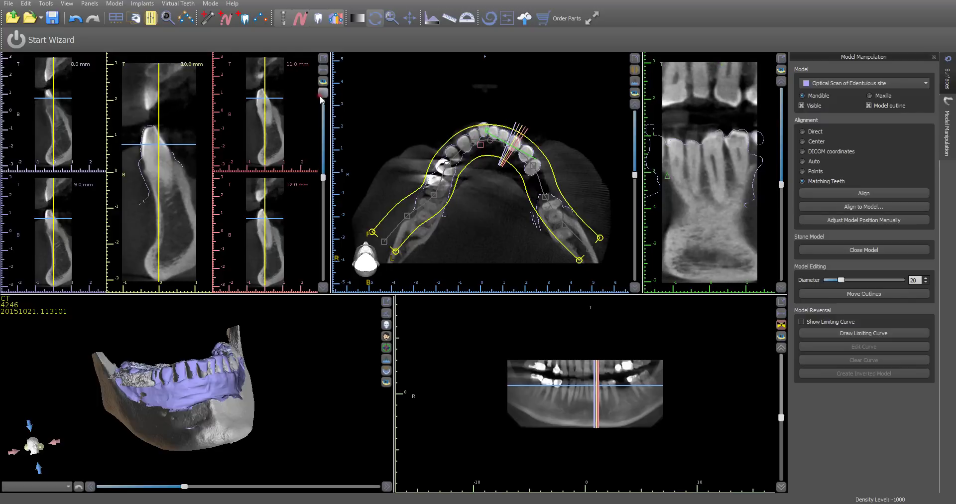
{"action": "left_click", "coordinate": [321, 99]}
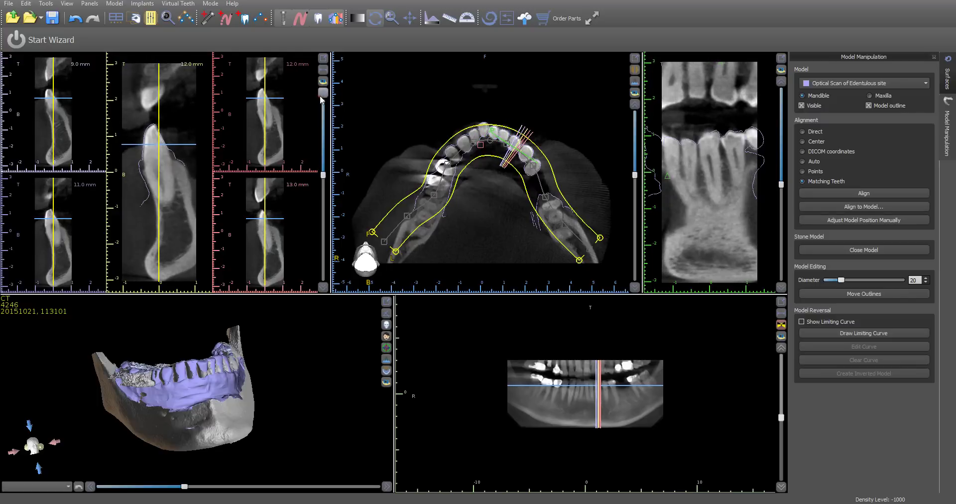
{"action": "left_click", "coordinate": [321, 99]}
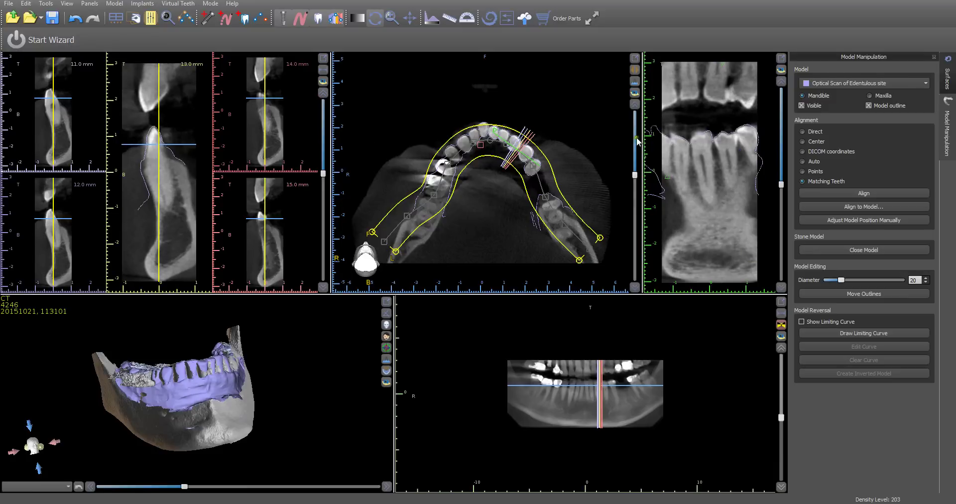
{"action": "left_click", "coordinate": [632, 105]}
Move the axial slice five levels higher through the jaw
{"action": "left_click", "coordinate": [631, 106]}
{"action": "left_click", "coordinate": [632, 105]}
{"action": "left_click", "coordinate": [632, 105]}
{"action": "left_click", "coordinate": [632, 106]}
{"action": "left_click", "coordinate": [632, 105]}
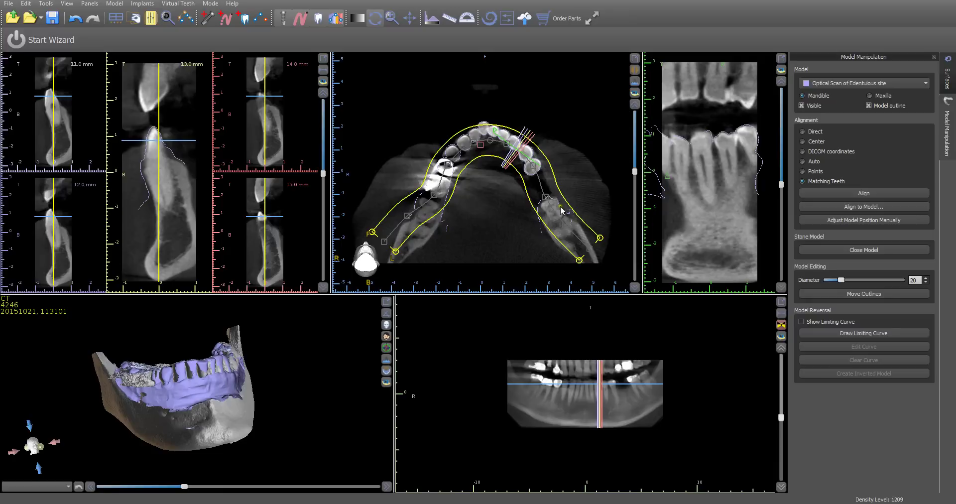
Zoom the axial view and step it up through the teeth, then choose Points alignment
{"action": "scroll", "coordinate": [469, 172], "scroll_direction": "up", "scroll_amount": 5}
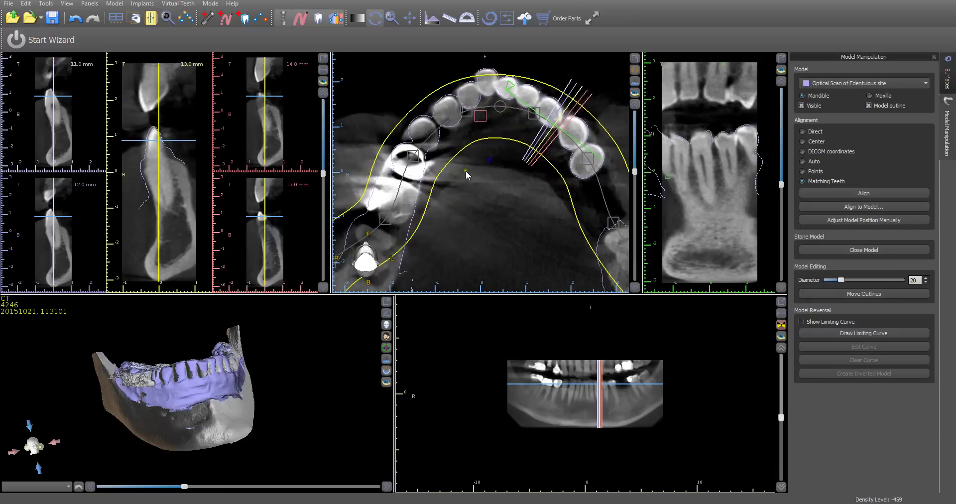
{"action": "left_click", "coordinate": [632, 106]}
{"action": "left_click", "coordinate": [632, 105]}
{"action": "left_click", "coordinate": [632, 105]}
{"action": "left_click", "coordinate": [632, 106]}
{"action": "left_click", "coordinate": [632, 105]}
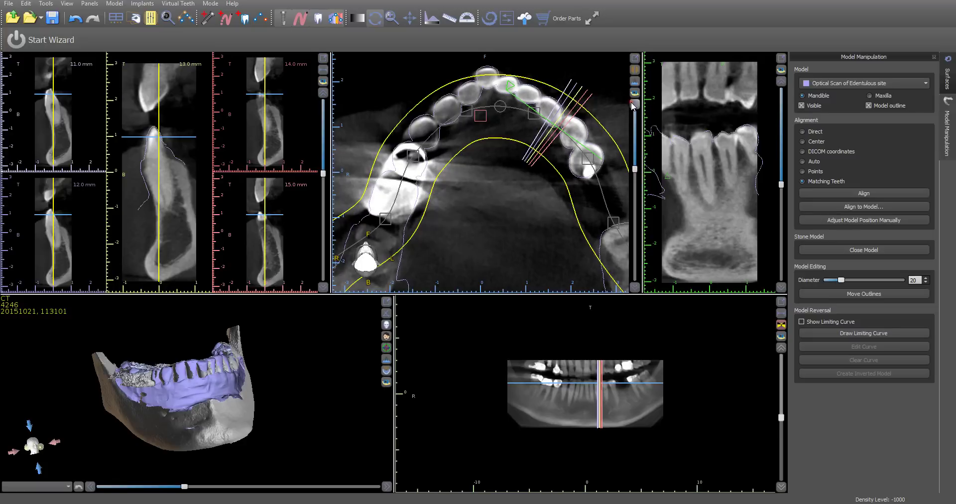
{"action": "left_click", "coordinate": [632, 106]}
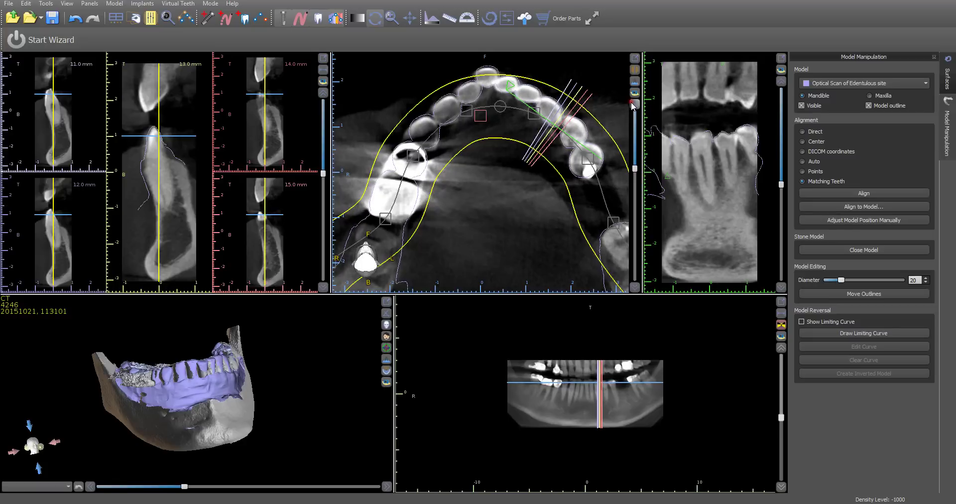
{"action": "left_click", "coordinate": [631, 286]}
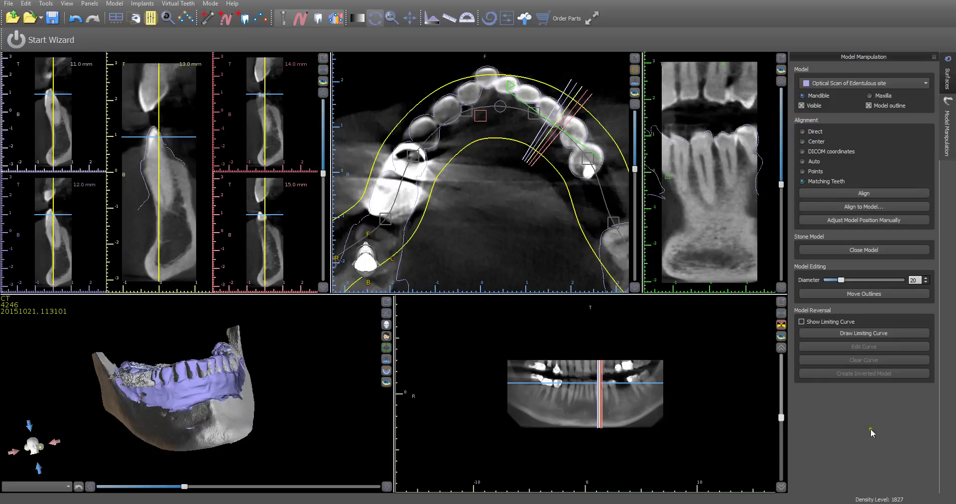
{"action": "left_click", "coordinate": [820, 174]}
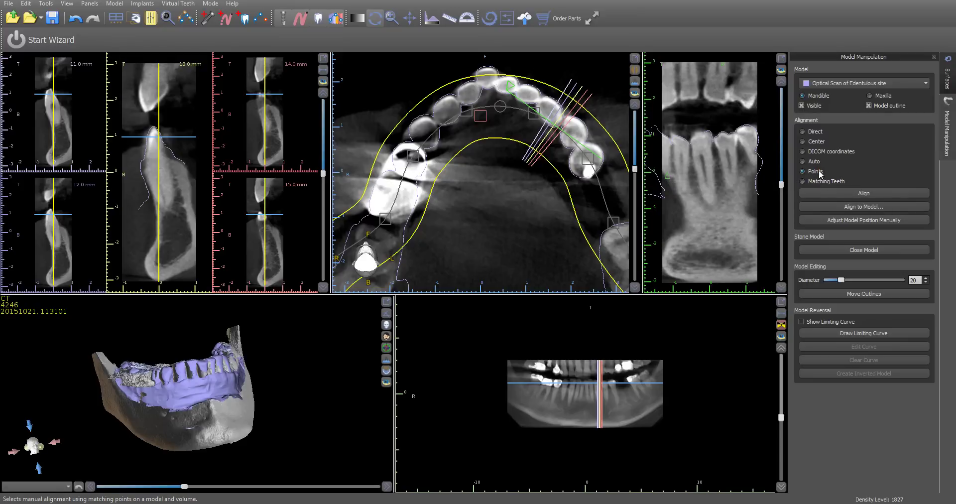